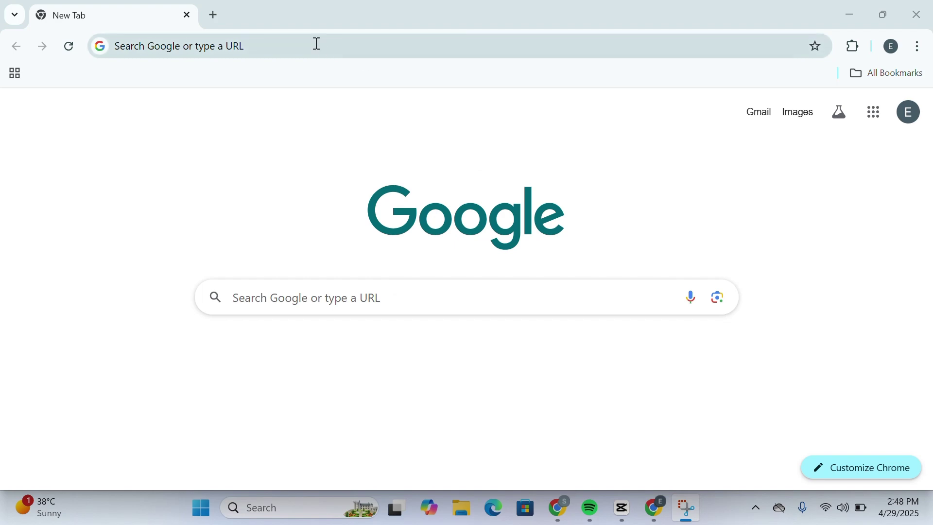
# - Run the Google search for 'vector' and go to the vector.com homepage
pyautogui.click(192, 76)
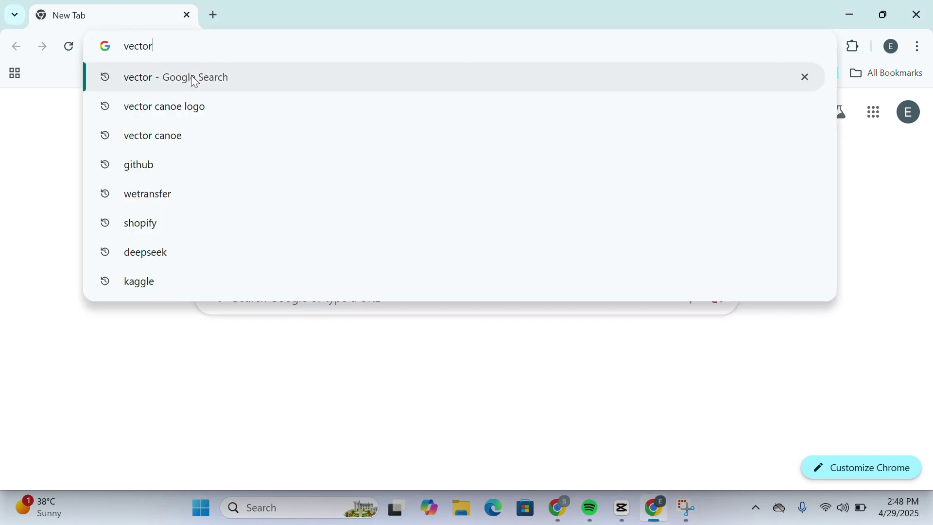
pyautogui.scroll(-12, 156, 323)
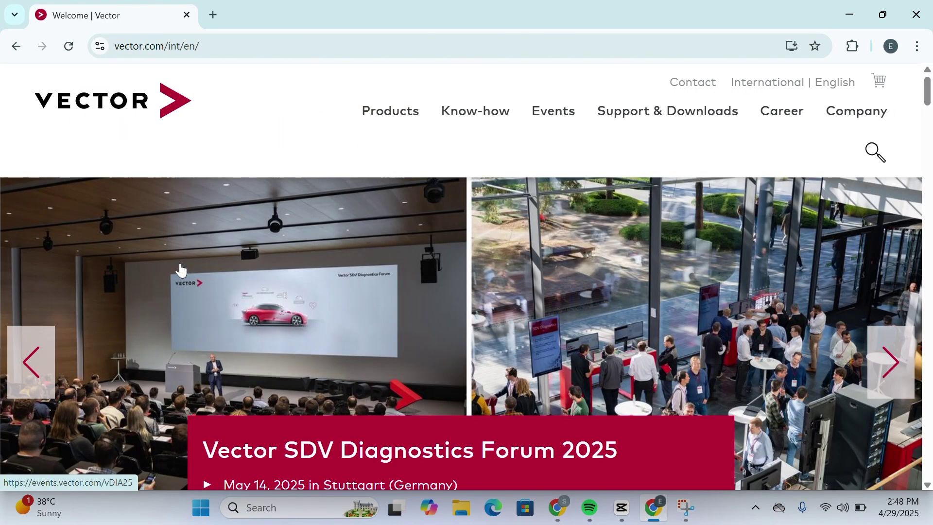
# - Go to Products > Products A-Z and scroll the Software list to CANoe Family
pyautogui.click(407, 118)
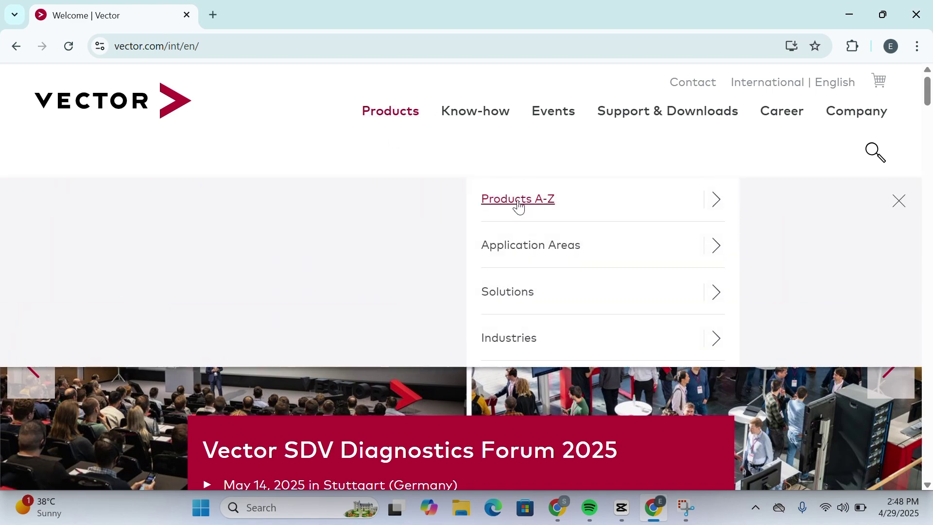
pyautogui.click(551, 204)
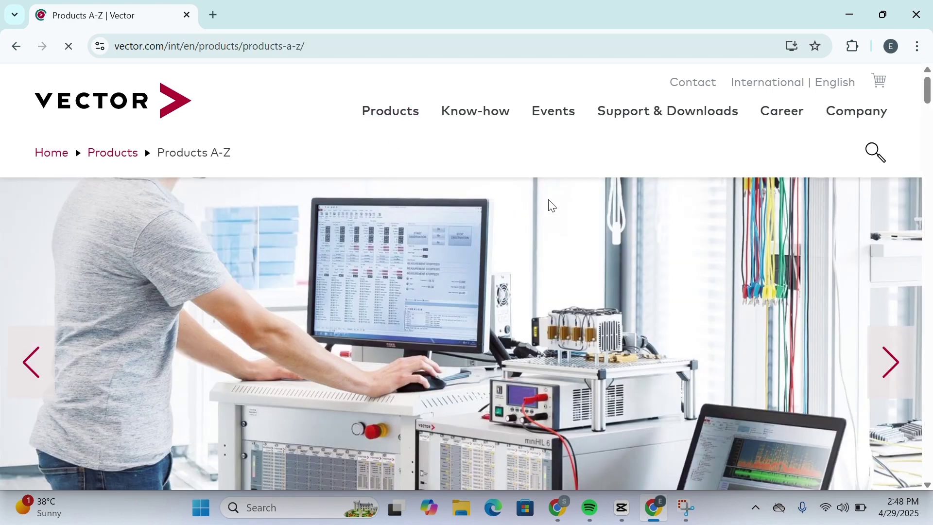
pyautogui.scroll(-10, 431, 325)
pyautogui.scroll(-5, 434, 325)
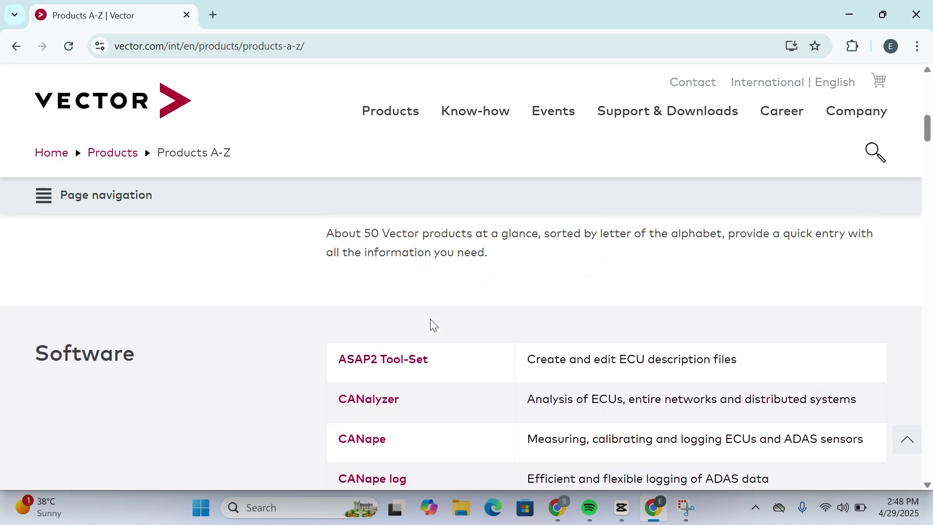
pyautogui.scroll(-3, 434, 325)
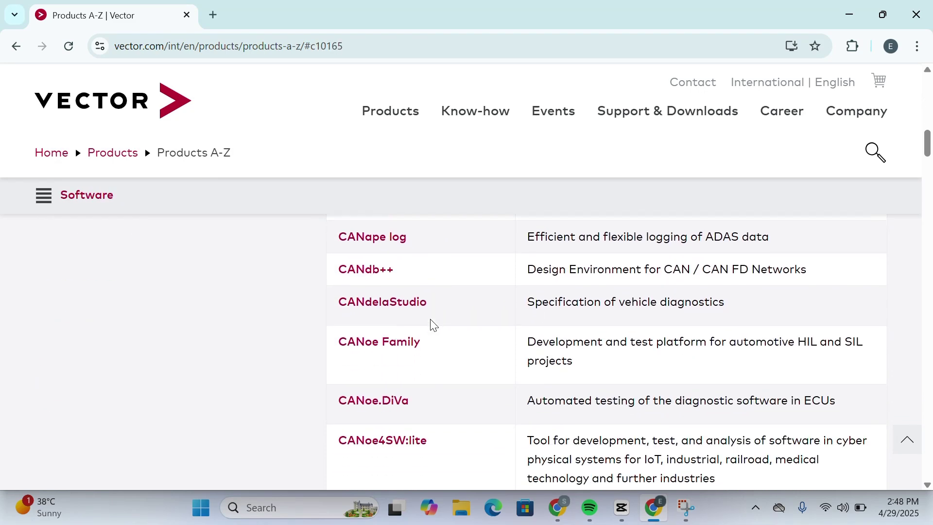
pyautogui.scroll(1, 434, 326)
pyautogui.scroll(1, 432, 325)
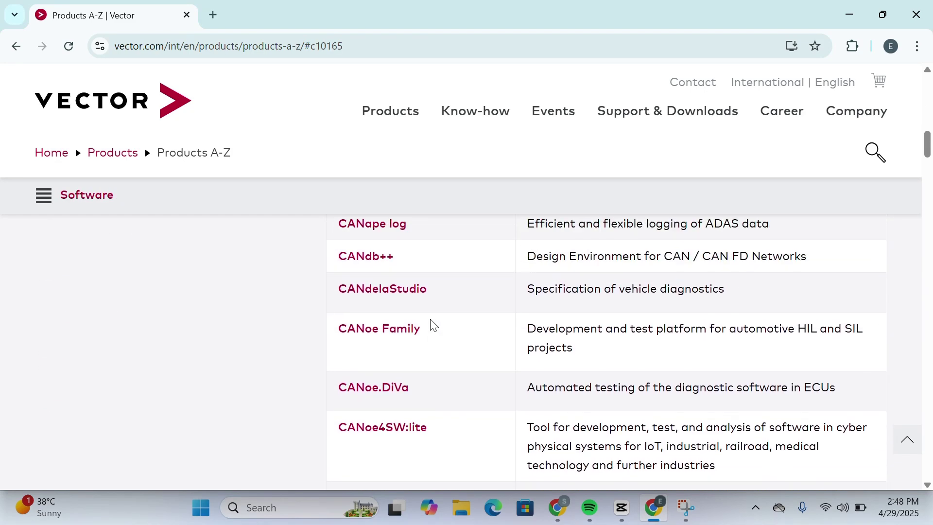
pyautogui.scroll(-5, 408, 374)
pyautogui.scroll(-3, 408, 370)
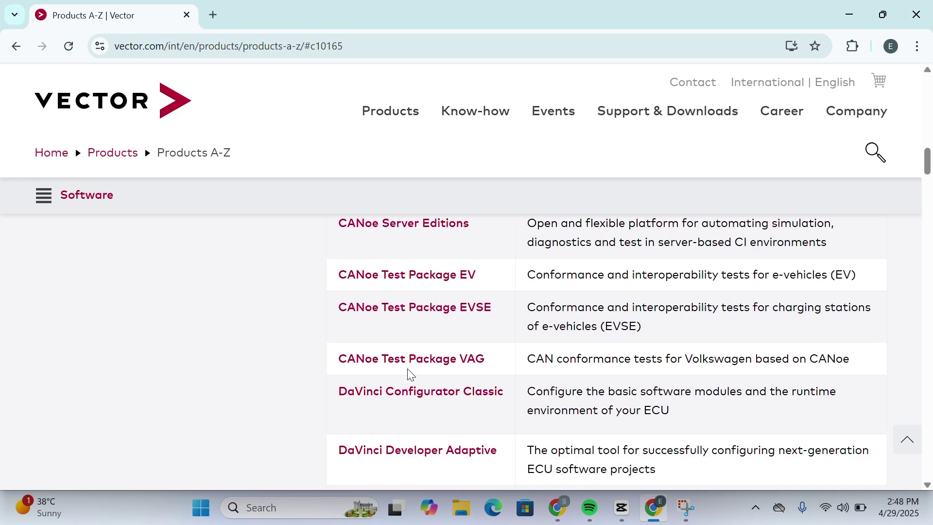
pyautogui.scroll(3, 408, 370)
pyautogui.scroll(1, 408, 375)
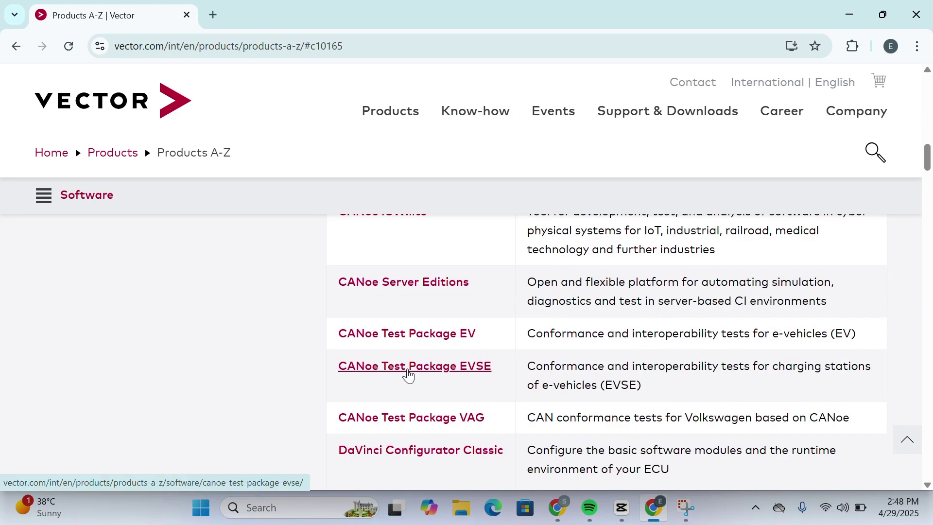
pyautogui.scroll(4, 442, 311)
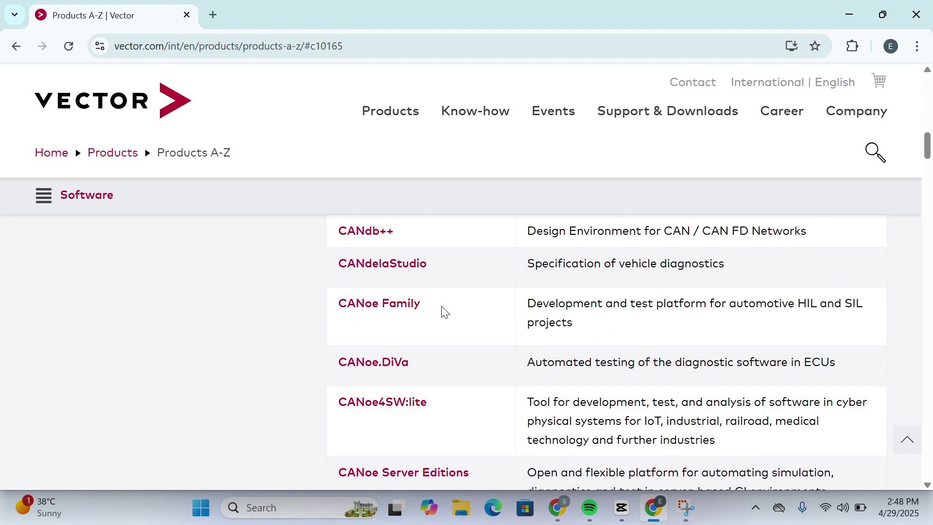
pyautogui.scroll(1, 356, 298)
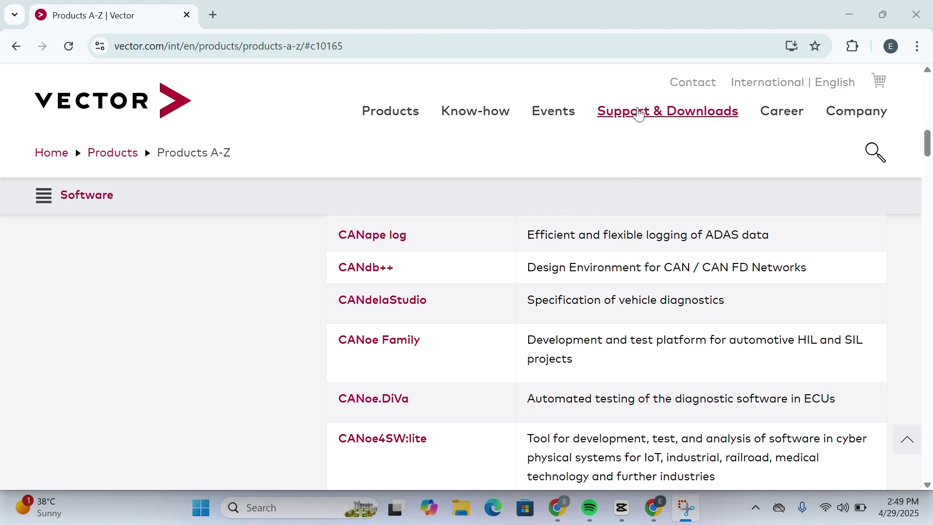
# - Open the Download Center and filter the Product list to CANoe by searching 'canoe'
pyautogui.click(646, 113)
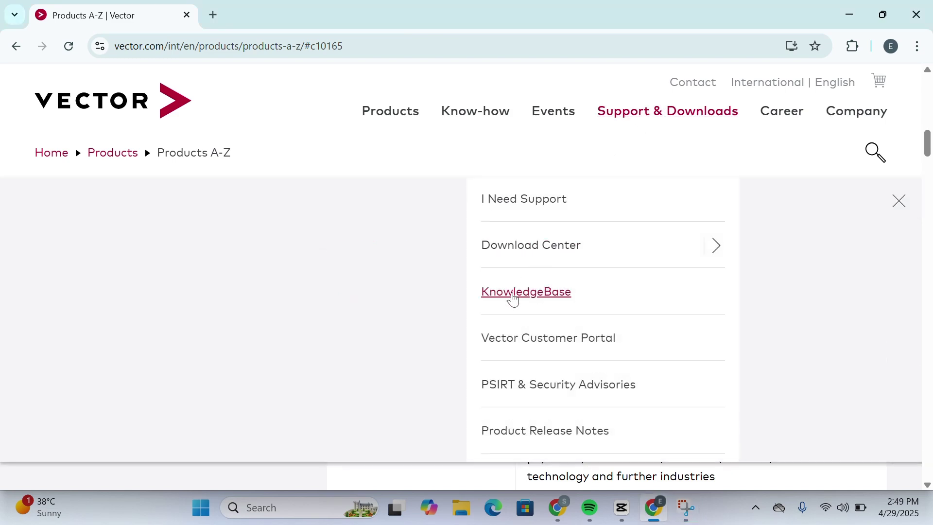
pyautogui.click(525, 245)
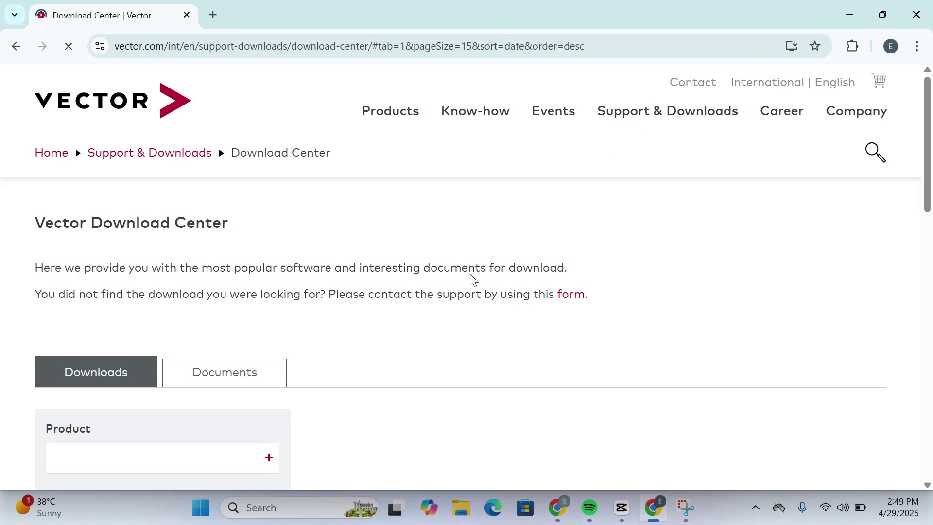
pyautogui.scroll(-4, 389, 302)
pyautogui.click(192, 275)
pyautogui.write('canoe')
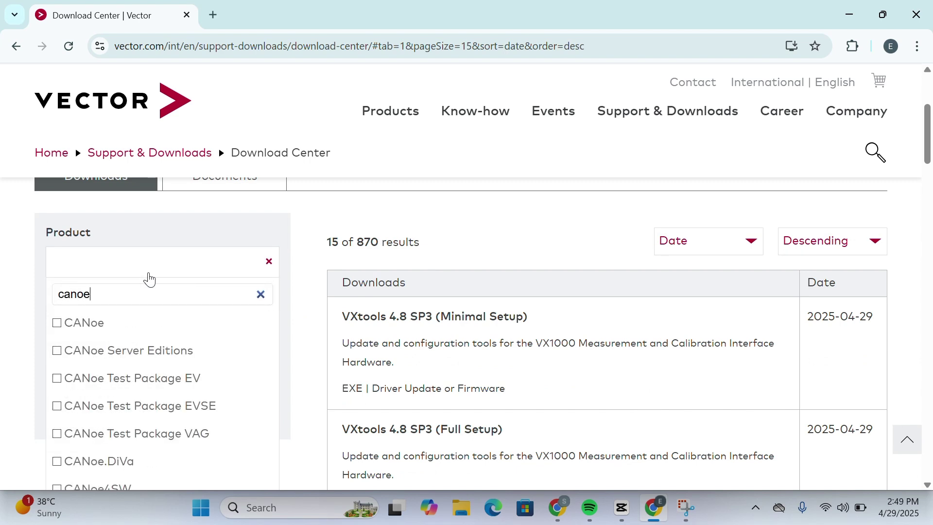
pyautogui.click(93, 324)
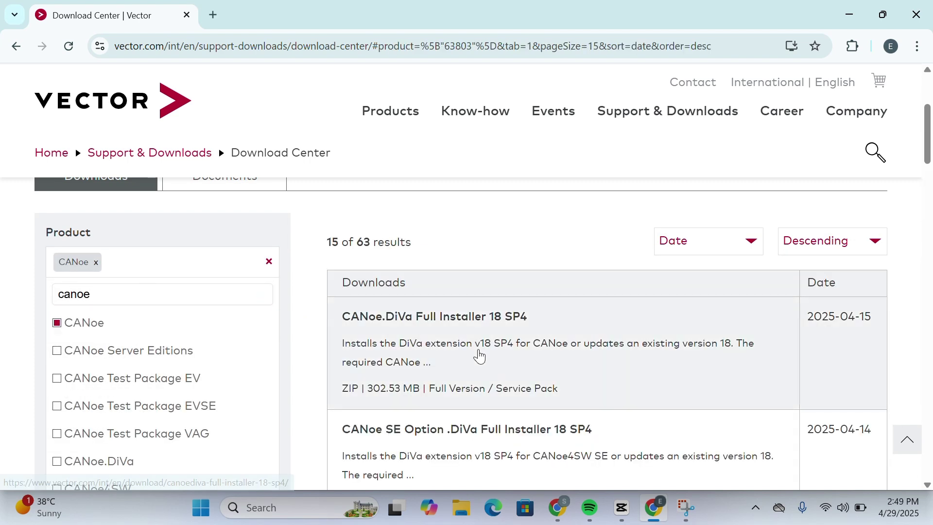
# - Browse the 63 CANoe downloads, topped by CANoe.DiVa Full Installer 18 SP4
pyautogui.scroll(-3, 479, 355)
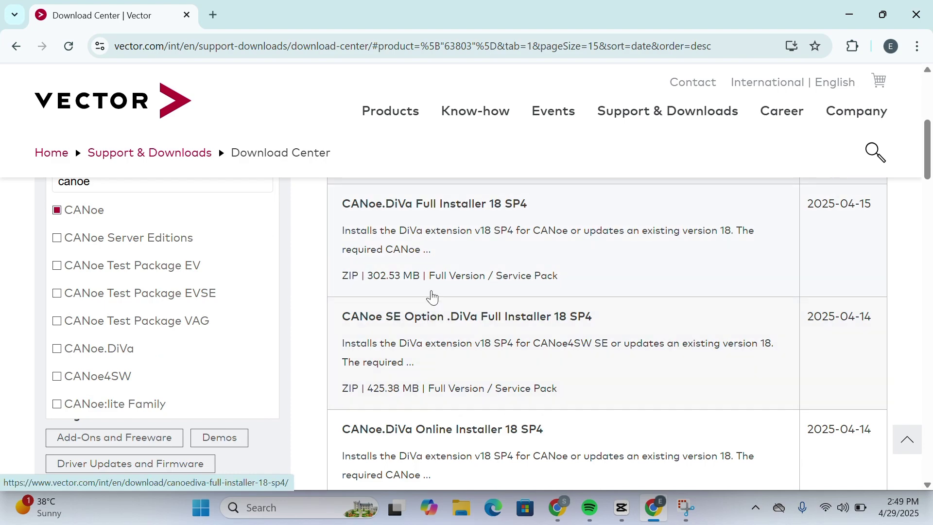
pyautogui.scroll(-4, 480, 311)
pyautogui.scroll(-4, 480, 312)
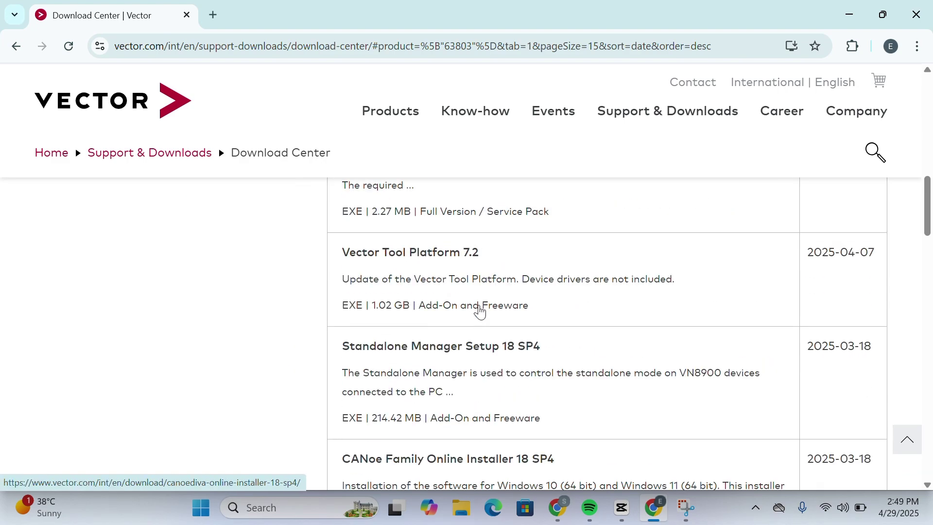
pyautogui.scroll(10, 479, 311)
pyautogui.scroll(-1, 500, 364)
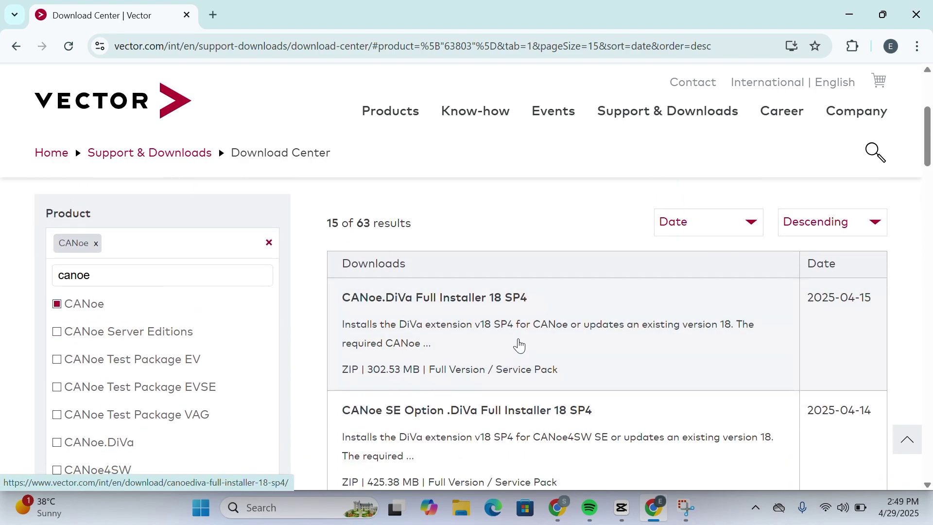
pyautogui.scroll(-5, 515, 350)
pyautogui.scroll(4, 512, 378)
pyautogui.scroll(2, 512, 377)
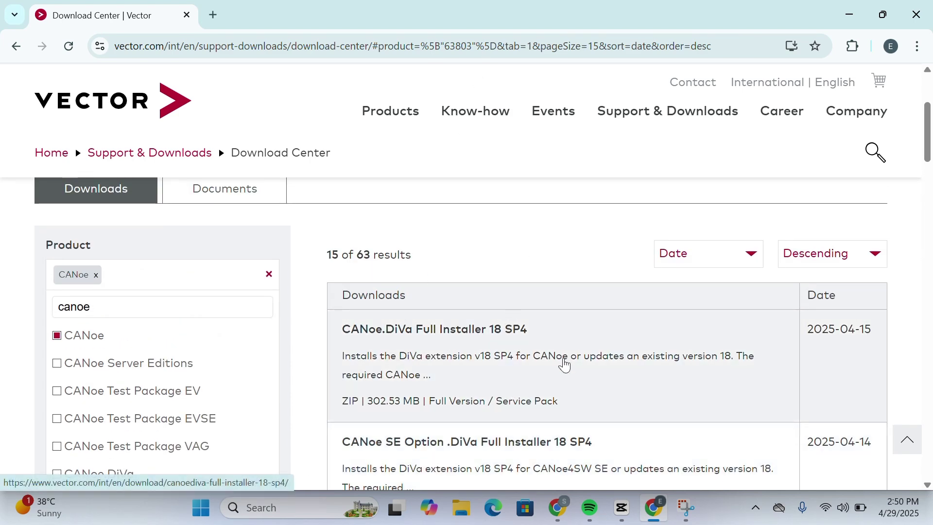
pyautogui.scroll(-1, 562, 406)
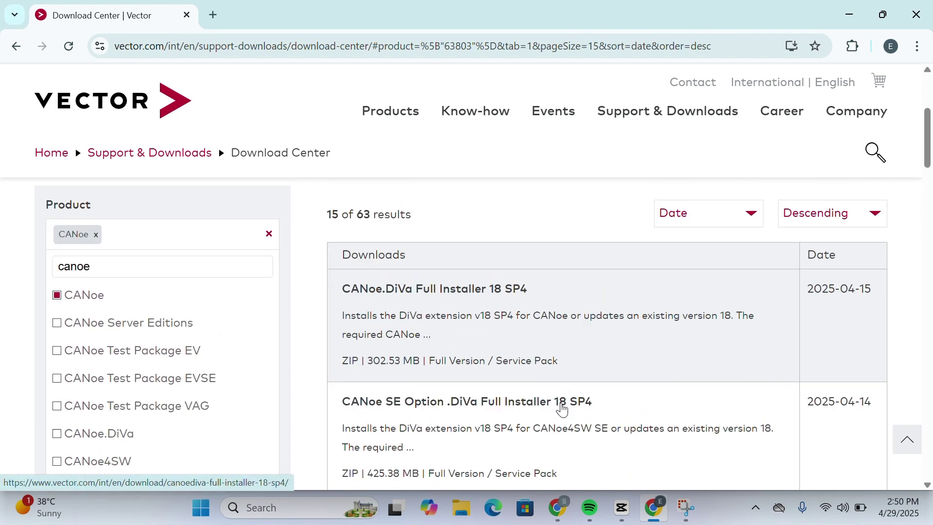
pyautogui.scroll(-4, 578, 331)
pyautogui.scroll(3, 583, 328)
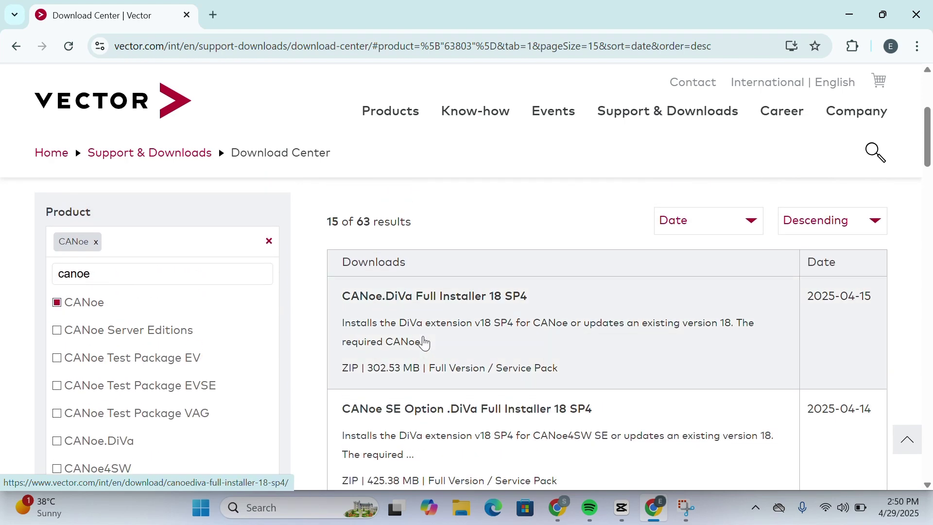
pyautogui.scroll(-3, 511, 335)
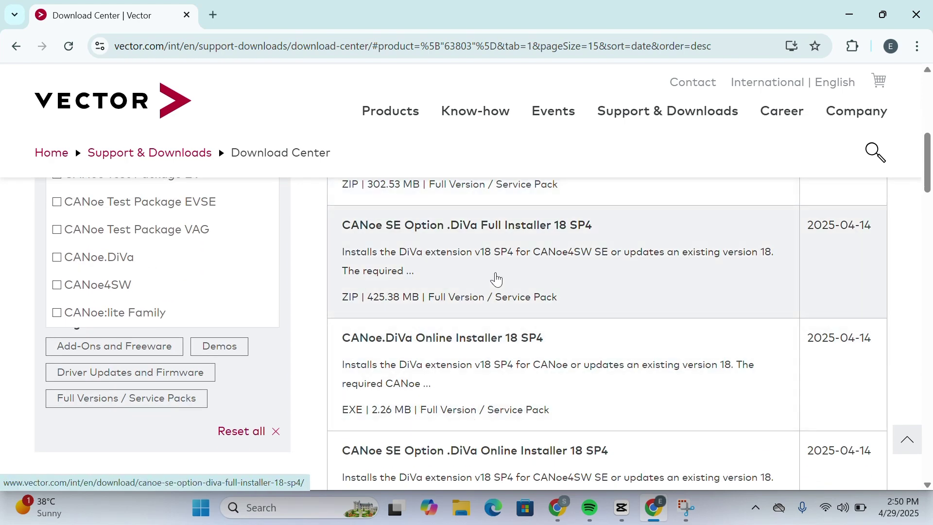
pyautogui.scroll(5, 496, 279)
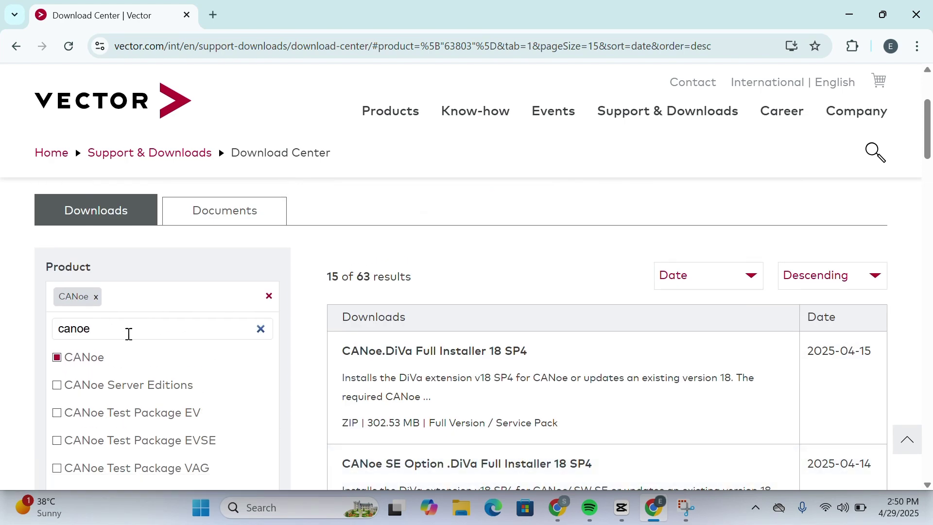
pyautogui.press('BackSpace')
pyautogui.write('a')
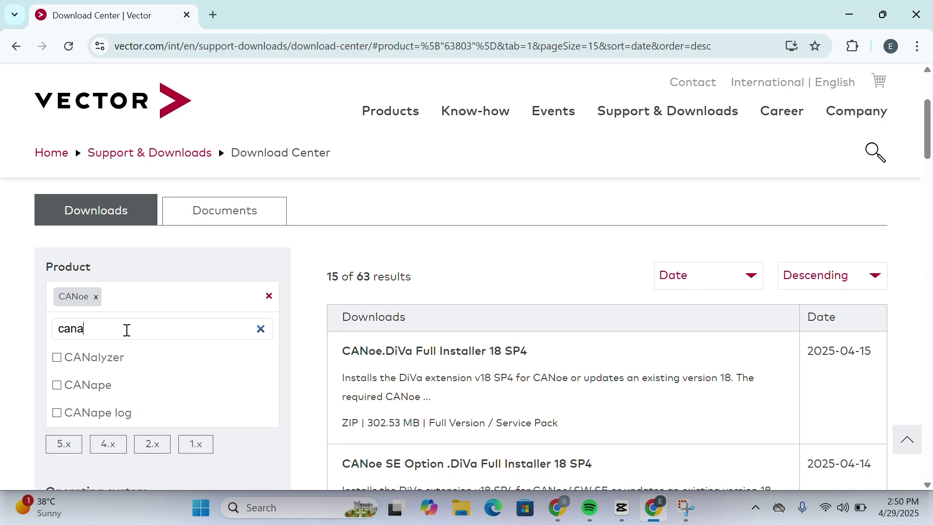
pyautogui.click(84, 370)
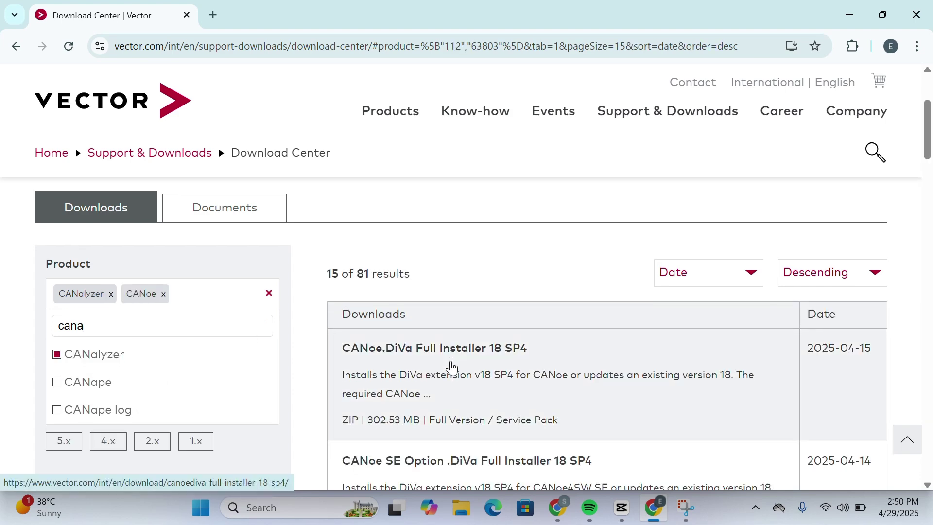
pyautogui.scroll(-3, 450, 367)
pyautogui.scroll(2, 457, 262)
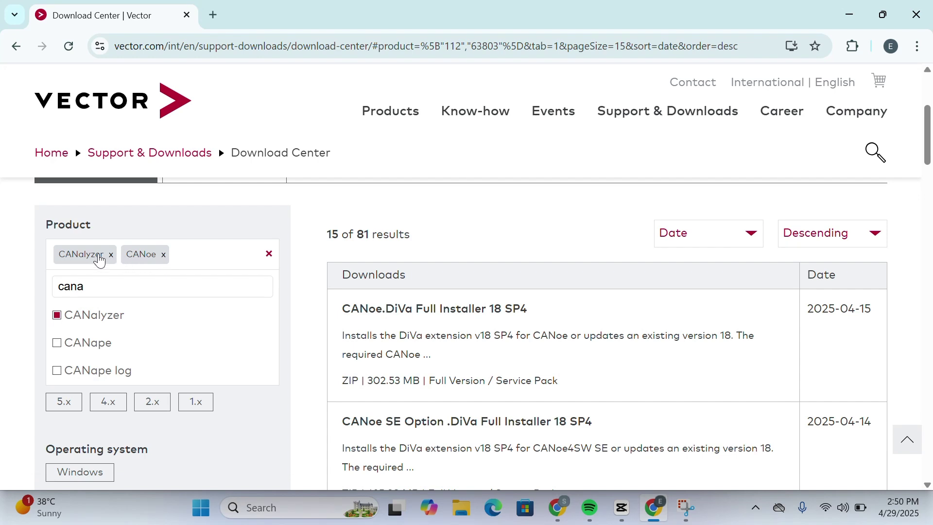
pyautogui.click(111, 255)
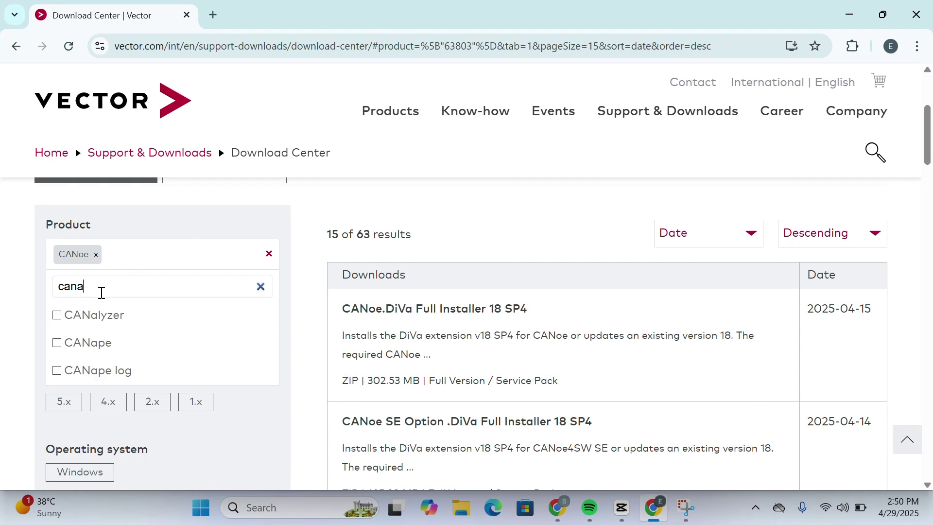
pyautogui.write('o')
pyautogui.click(376, 19)
# - Scroll the CANoe results to the CANoe Family Full Installer 18 SP4 (5.98 GB ZIP) row
pyautogui.scroll(4, 389, 30)
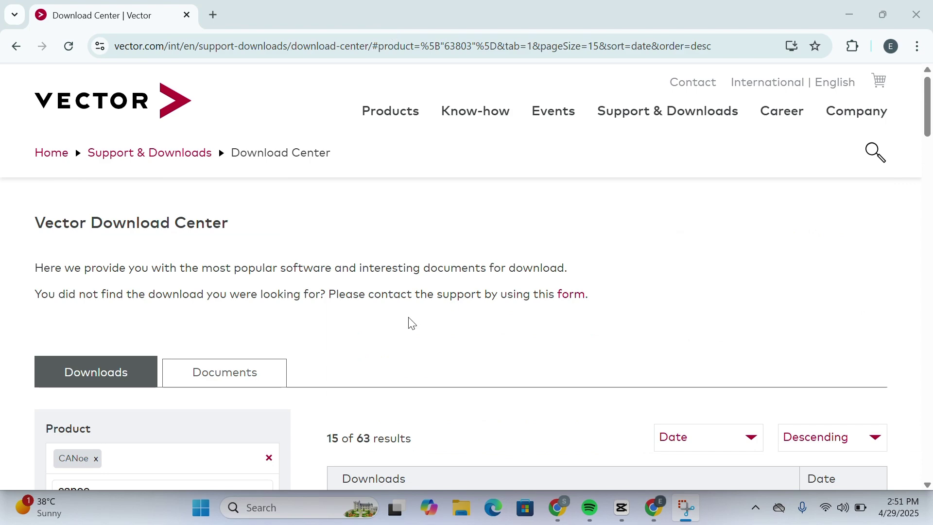
pyautogui.scroll(-13, 412, 323)
pyautogui.scroll(3, 412, 323)
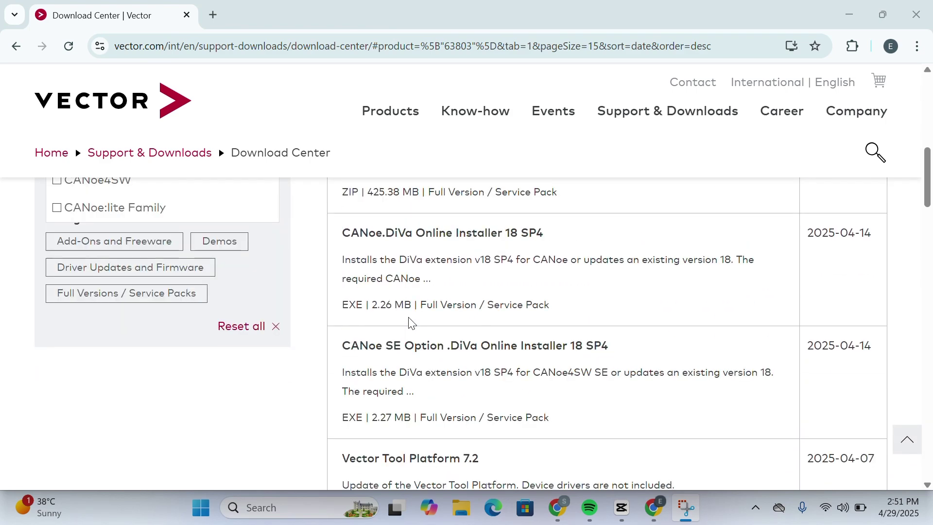
pyautogui.scroll(-7, 412, 323)
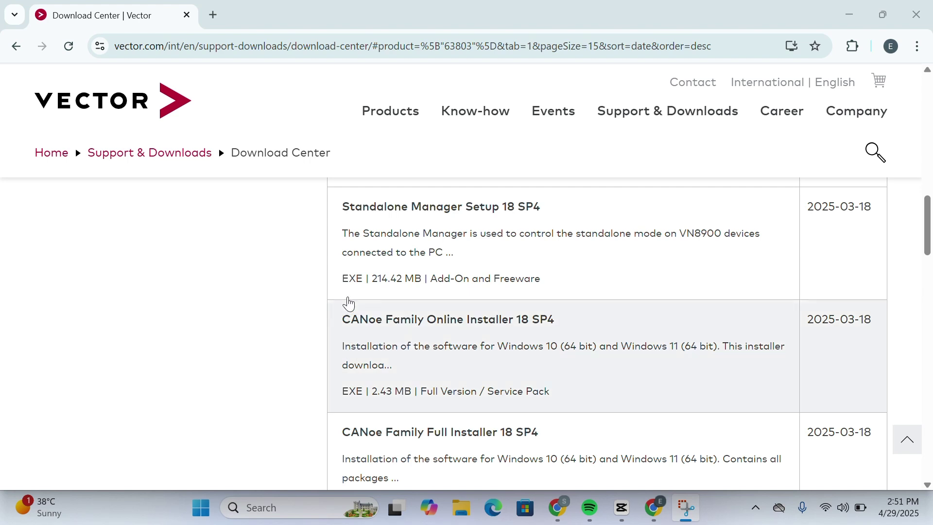
pyautogui.scroll(-1, 469, 340)
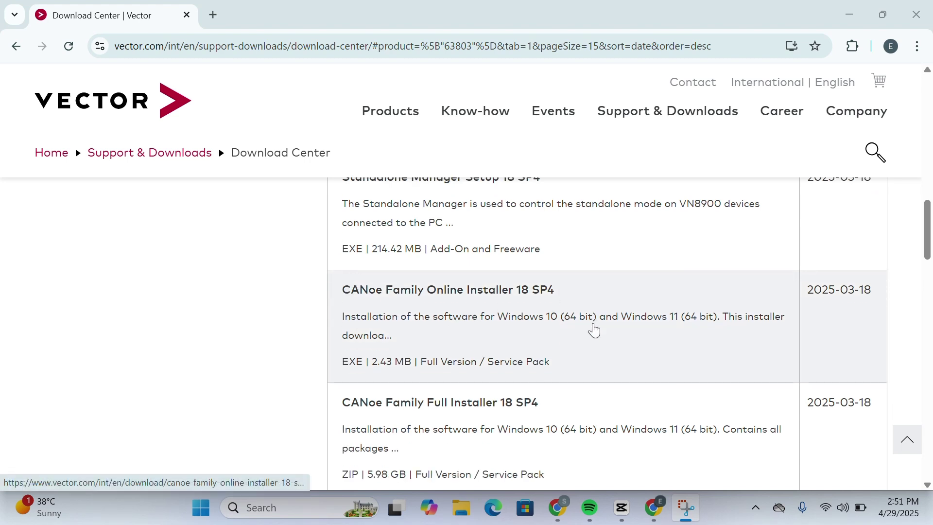
pyautogui.scroll(-2, 442, 416)
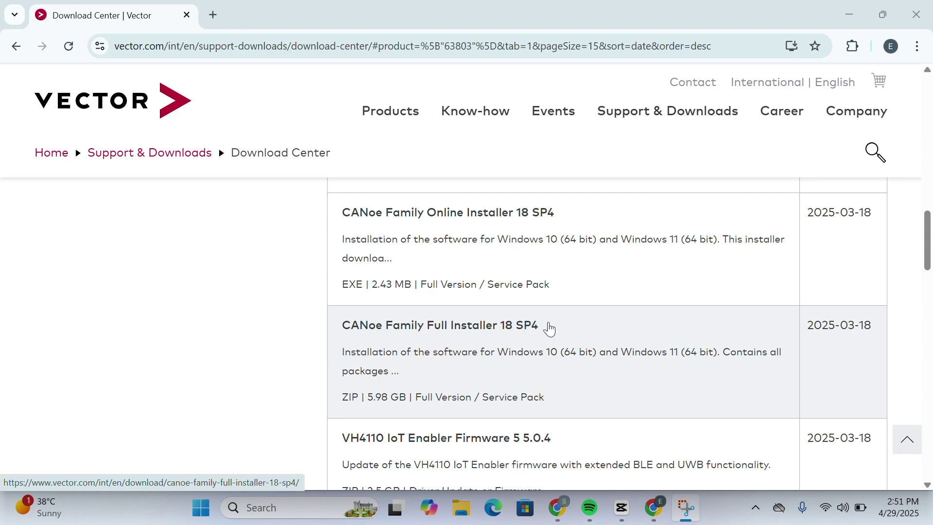
# - Download CANoeFamily_18_SP4.zip (6.0 GB) from the Full Installer 18 SP4 page and check progress
pyautogui.click(419, 368)
pyautogui.scroll(-15, 418, 365)
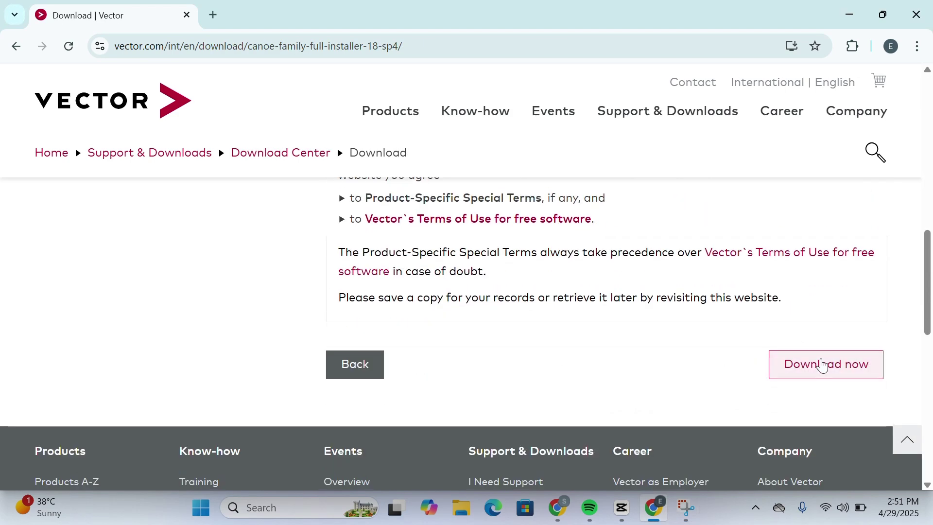
pyautogui.click(825, 367)
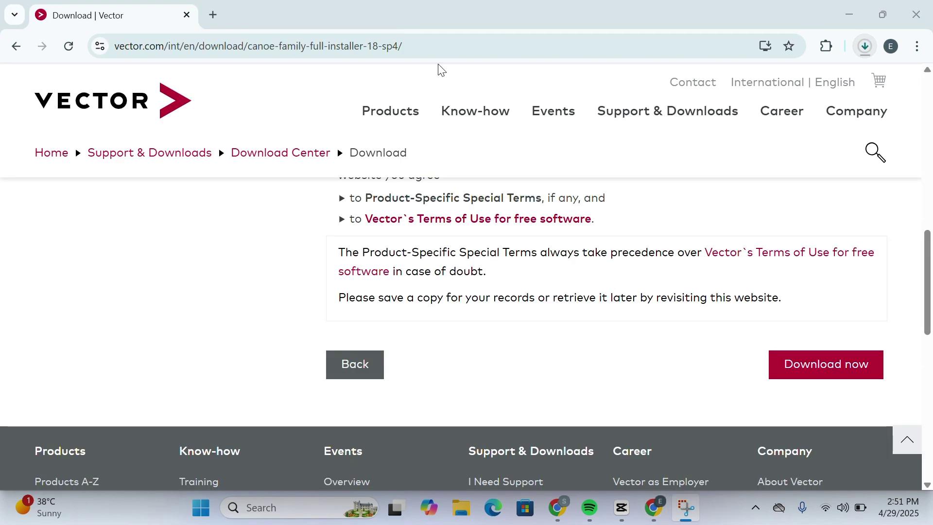
pyautogui.click(866, 46)
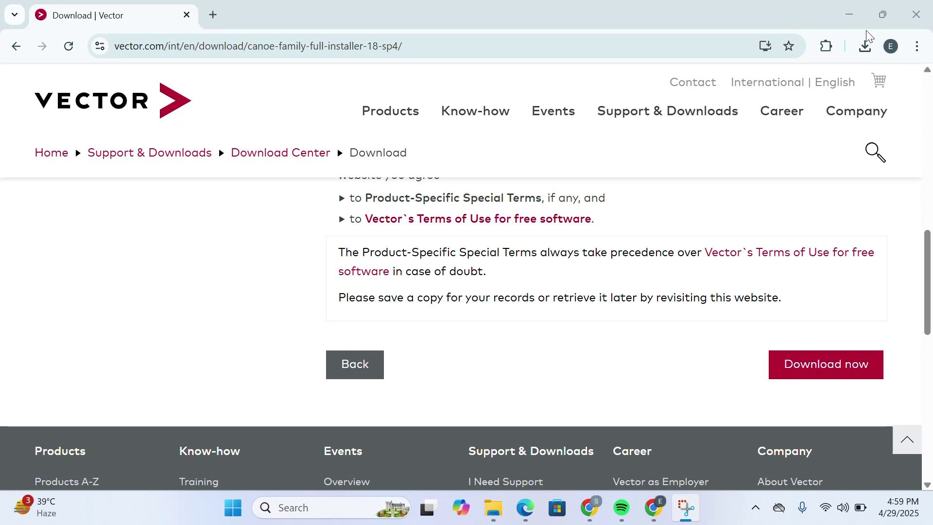
# - Extract CANoeFamily_18_SP4.zip from Downloads into the Documents folder with Extract All
pyautogui.click(858, 47)
pyautogui.click(641, 162)
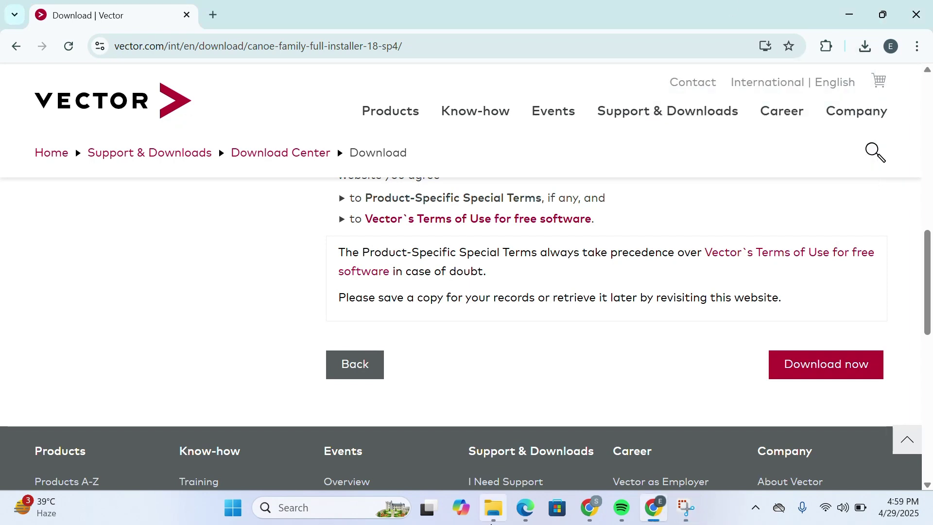
pyautogui.click(493, 507)
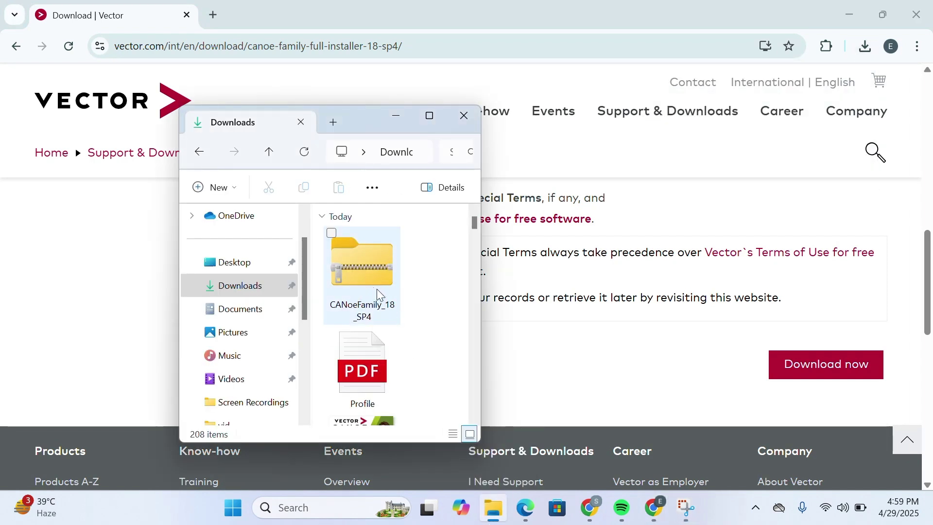
pyautogui.click(368, 307)
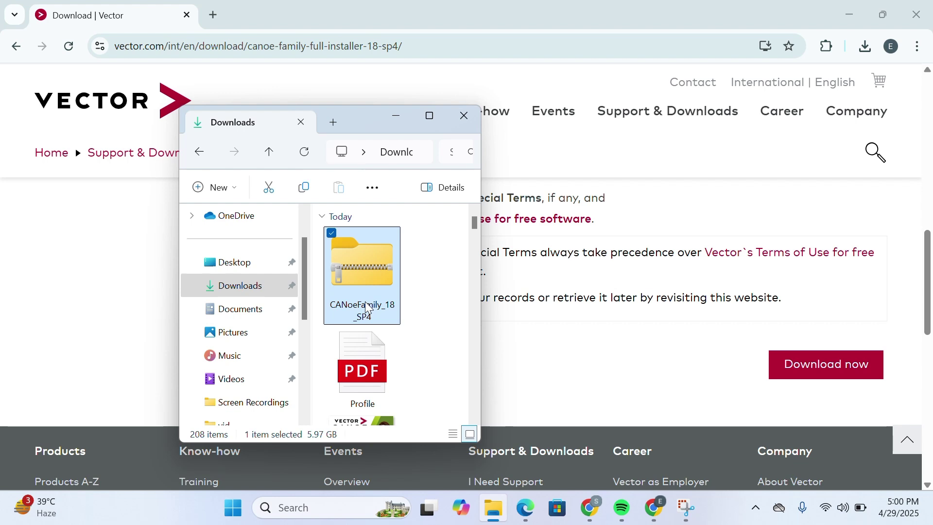
pyautogui.rightClick(367, 308)
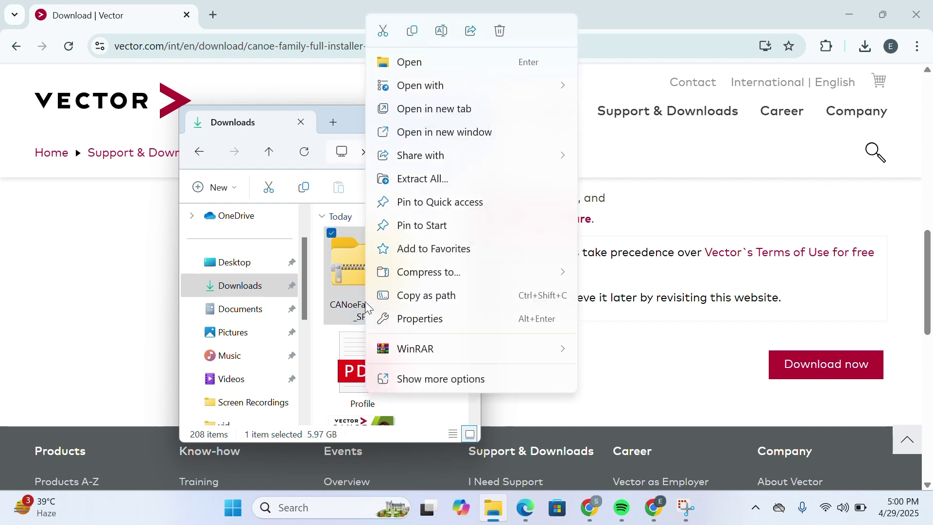
pyautogui.click(430, 181)
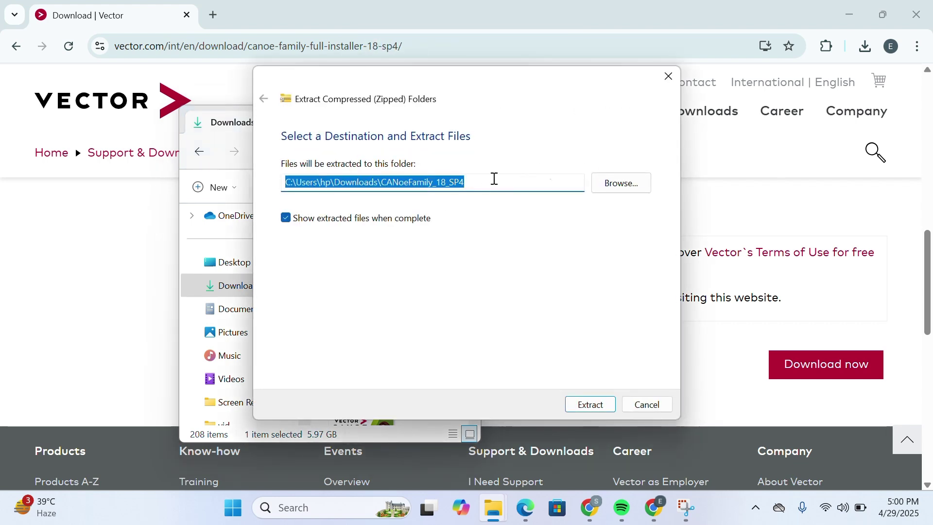
pyautogui.click(623, 188)
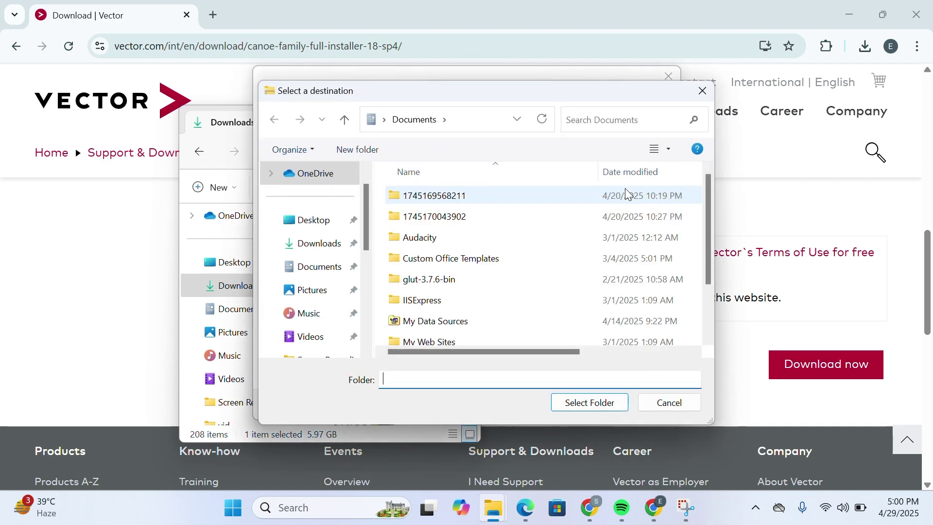
pyautogui.click(329, 267)
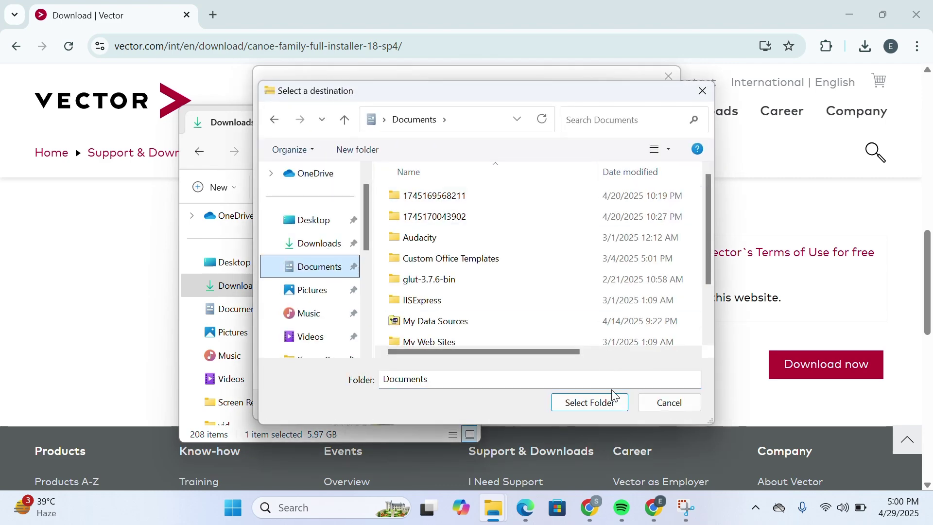
pyautogui.click(605, 412)
pyautogui.click(592, 405)
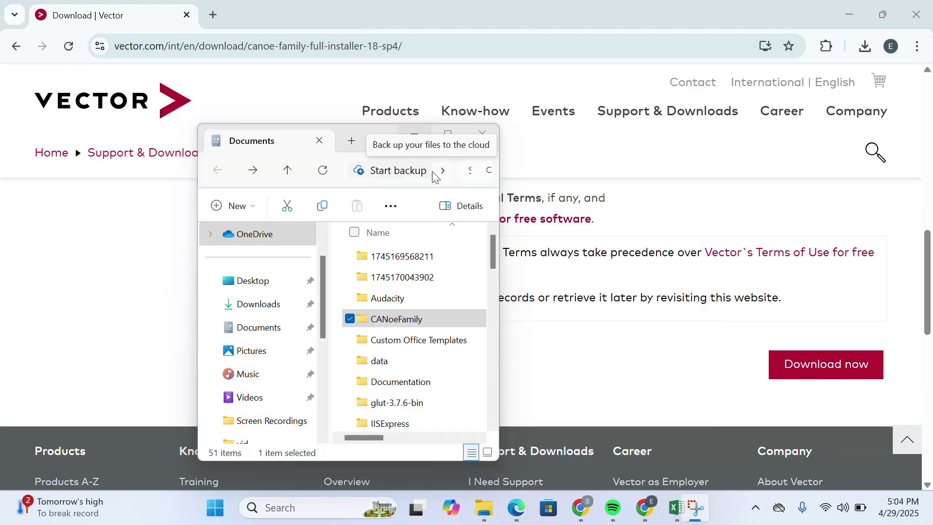
# - Maximize Documents, open the CANoeFamily folder and run SetupCANoeFamily
pyautogui.click(453, 133)
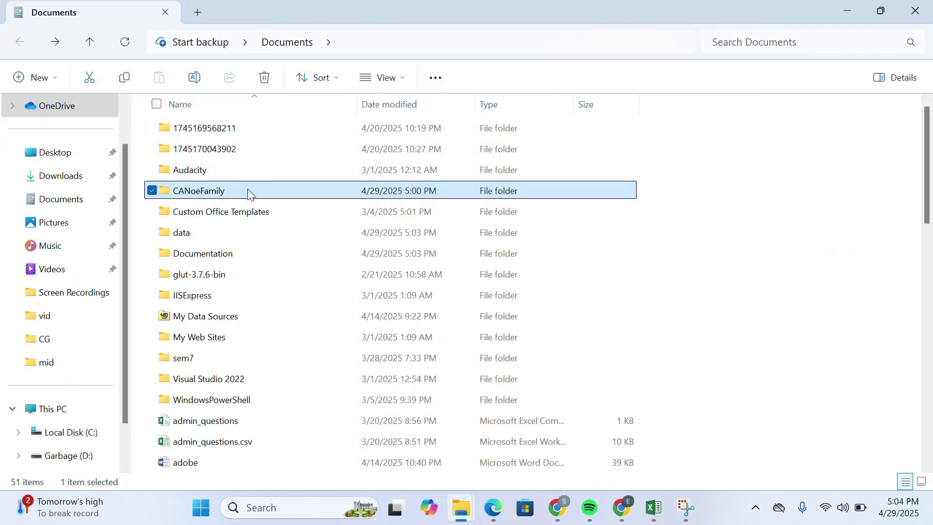
pyautogui.doubleClick(247, 191)
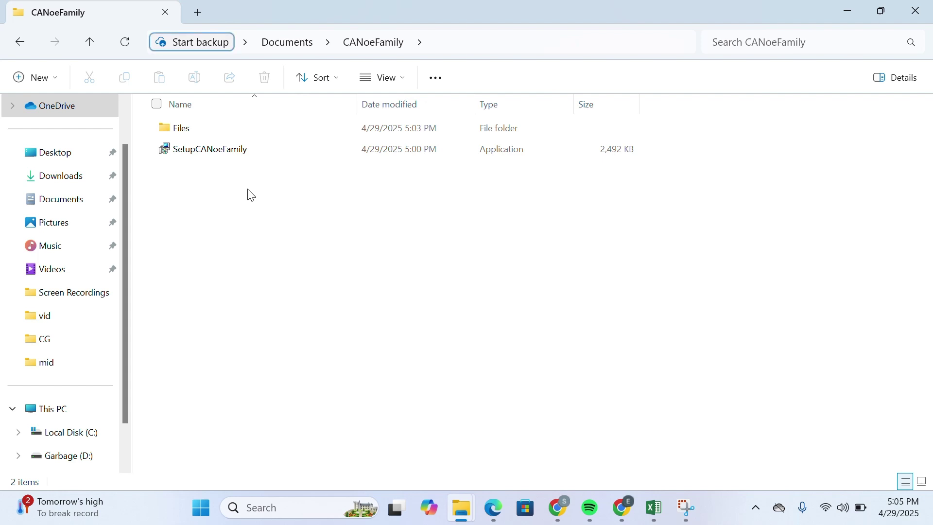
pyautogui.doubleClick(212, 151)
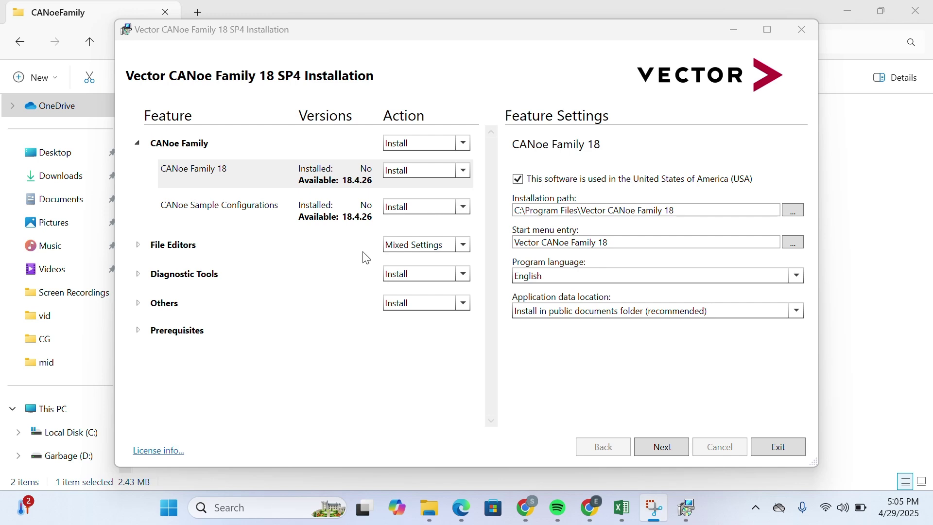
# - Keep CANoe Family on Install and expand File Editors, Diagnostic Tools, Others and Prerequisites
pyautogui.click(421, 146)
pyautogui.click(421, 146)
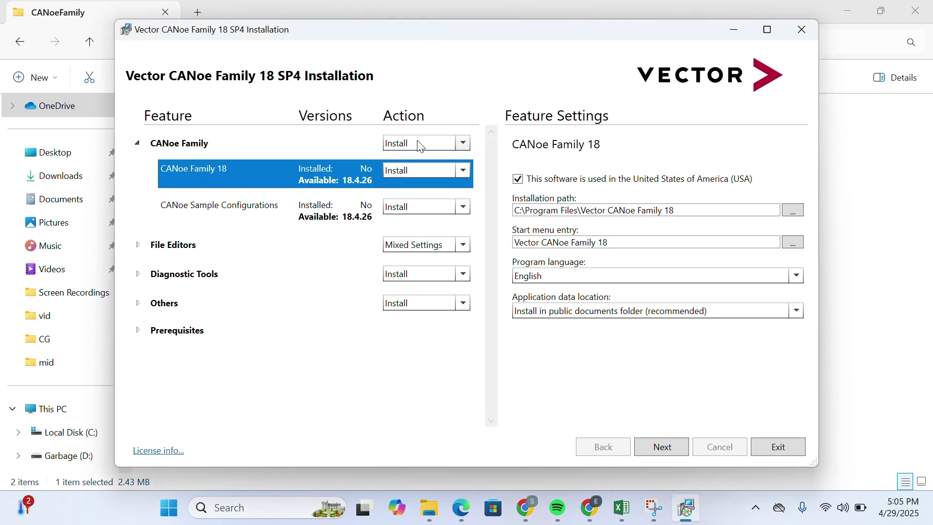
pyautogui.click(138, 245)
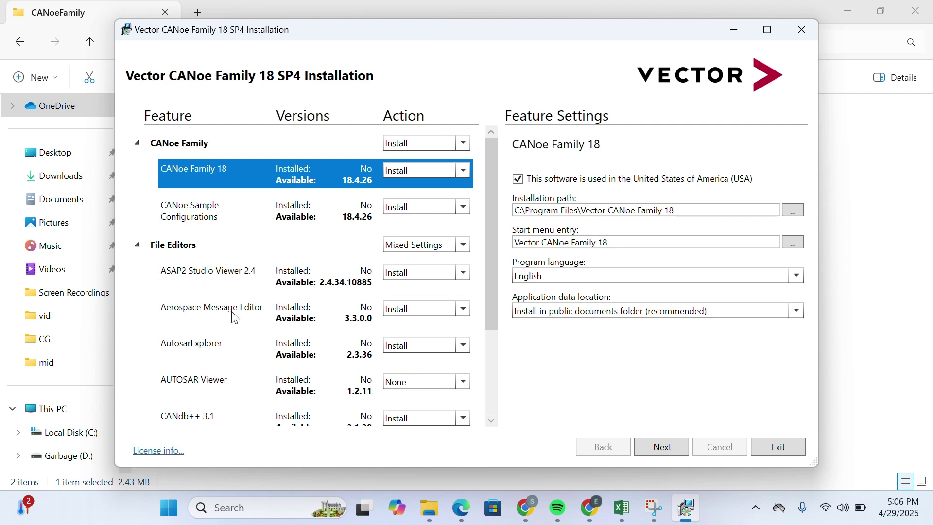
pyautogui.scroll(-3, 236, 318)
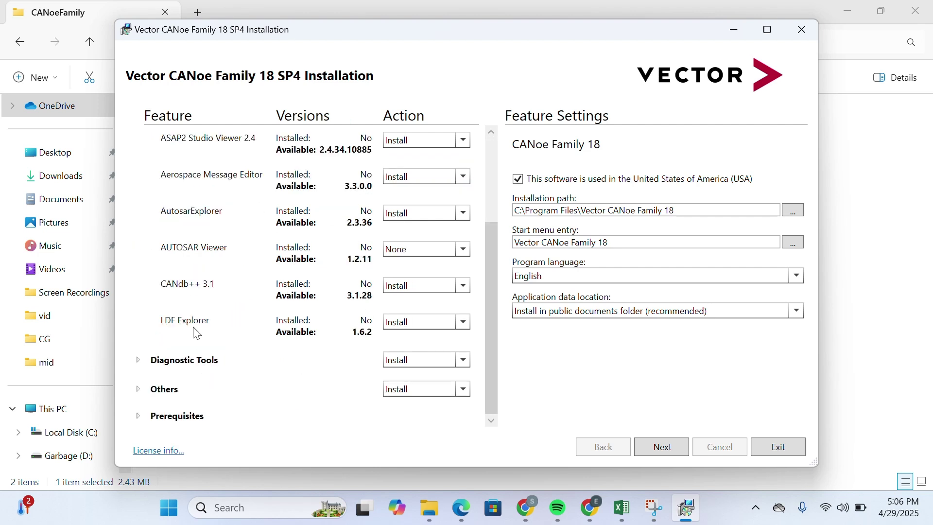
pyautogui.click(138, 360)
pyautogui.scroll(-5, 140, 366)
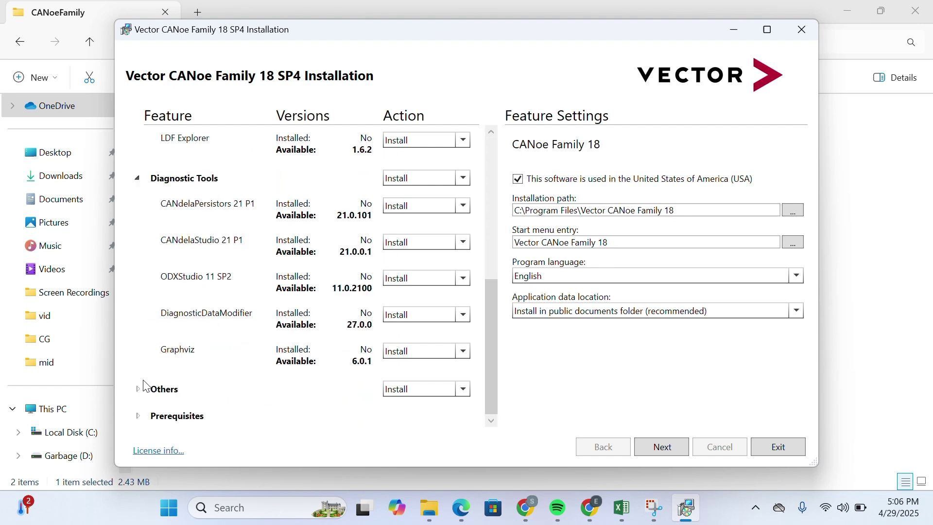
pyautogui.click(138, 388)
pyautogui.scroll(-5, 162, 383)
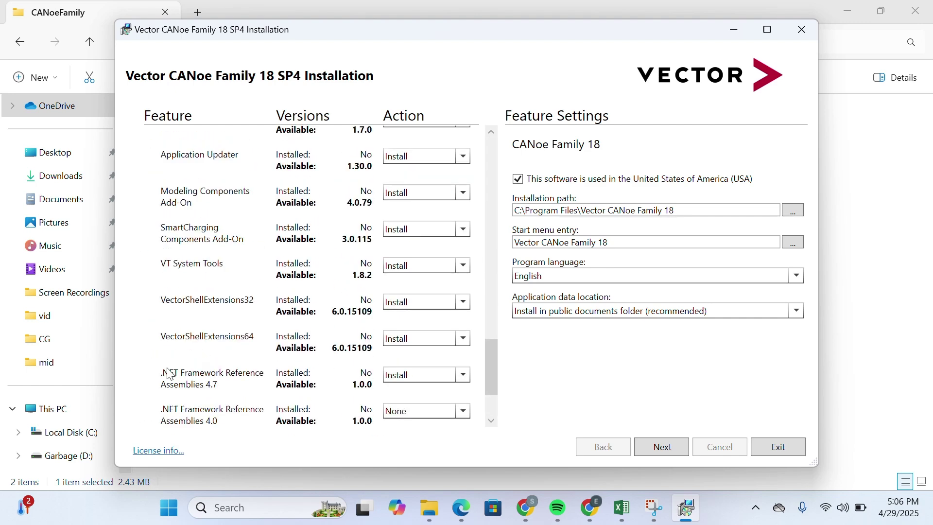
pyautogui.scroll(-1, 166, 370)
pyautogui.click(145, 418)
pyautogui.scroll(15, 145, 418)
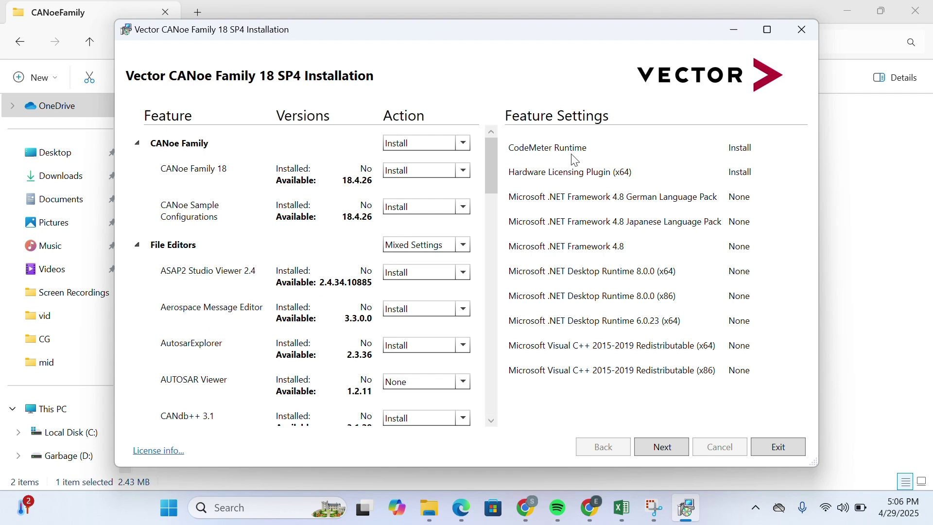
# - Reselect CANoe Family 18 and proceed to the Installation Summary
pyautogui.click(288, 147)
pyautogui.click(290, 174)
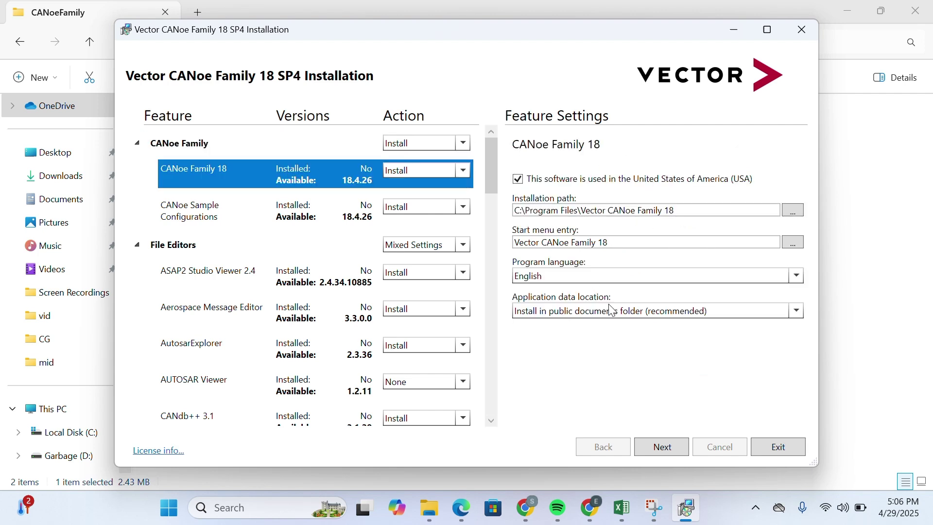
pyautogui.click(649, 442)
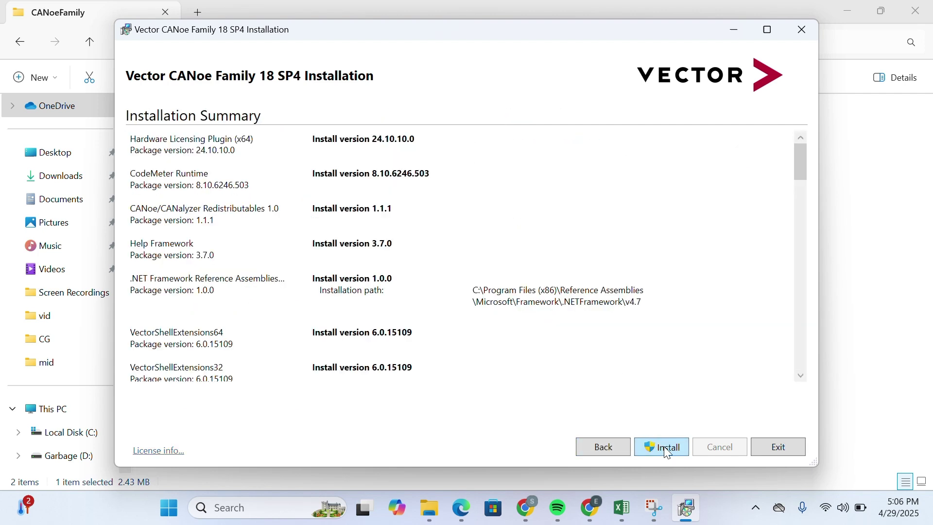